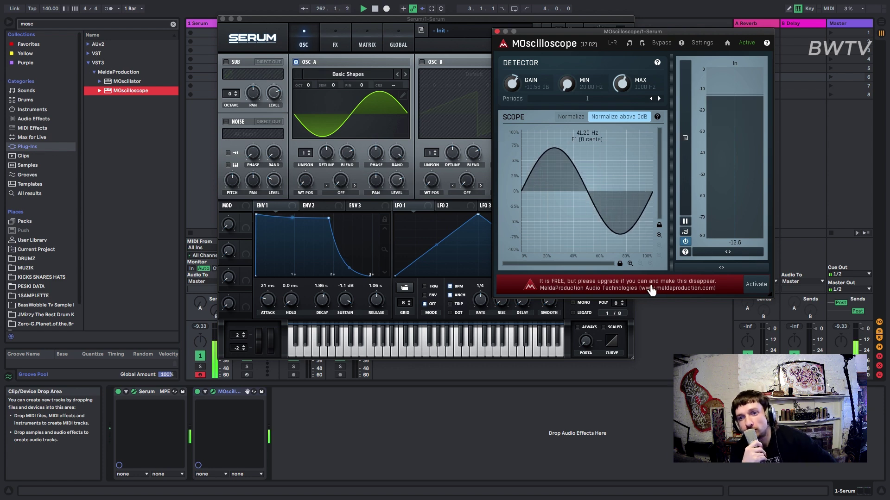
# - Enable Serum's Tube distortion, turn its drive well up, and move the oscilloscope clear of the synth to show the waveform
pyautogui.click(335, 45)
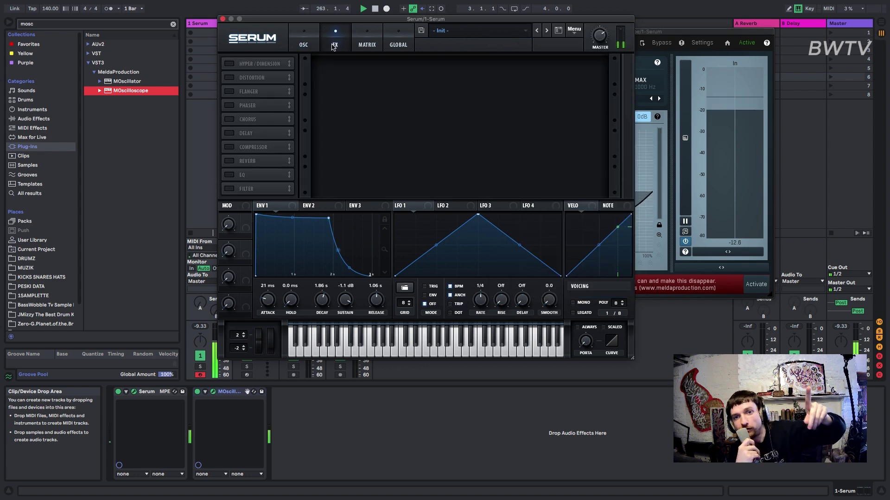
pyautogui.click(229, 77)
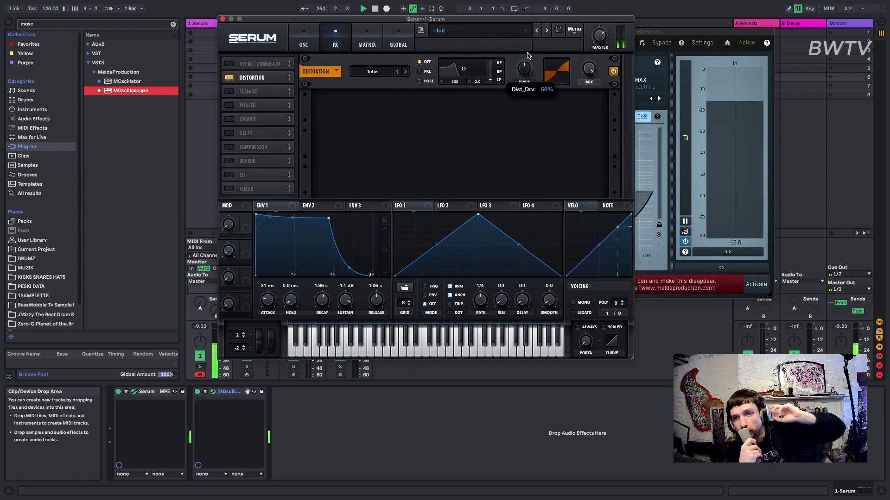
pyautogui.moveTo(650, 31); pyautogui.dragTo(804, 13)
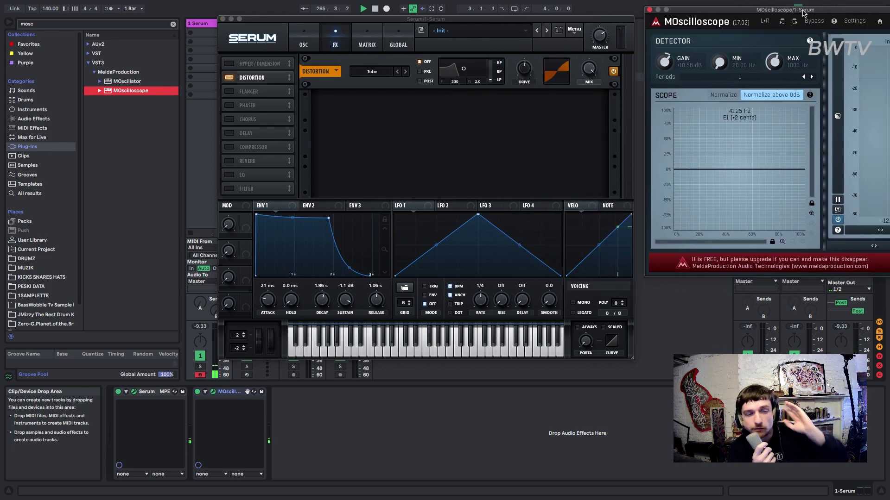
pyautogui.moveTo(533, 76); pyautogui.dragTo(543, 21)
pyautogui.moveTo(664, 62); pyautogui.dragTo(664, 65)
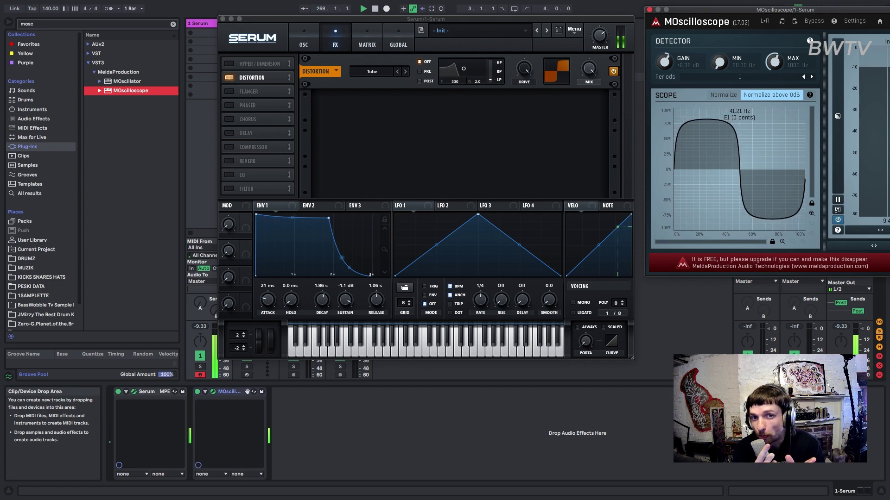
# - Replace the browser's search term with a new effect search beginning with "a"
pyautogui.click(72, 25)
pyautogui.press('BackSpace')
pyautogui.press('BackSpace')
pyautogui.press('BackSpace')
pyautogui.press('BackSpace')
pyautogui.write('a')
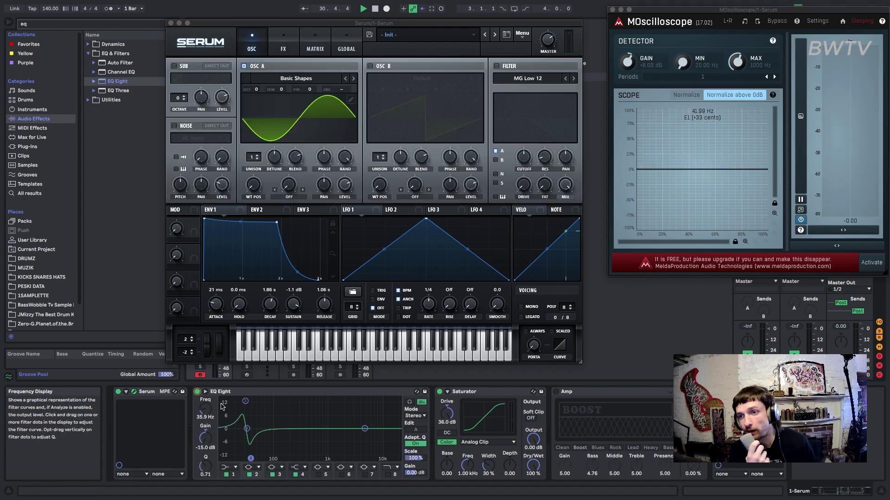
# - Pull down EQ Eight's low-frequency band and load the AlphaNz sample into Serum's noise oscillator
pyautogui.moveTo(247, 429); pyautogui.dragTo(257, 445)
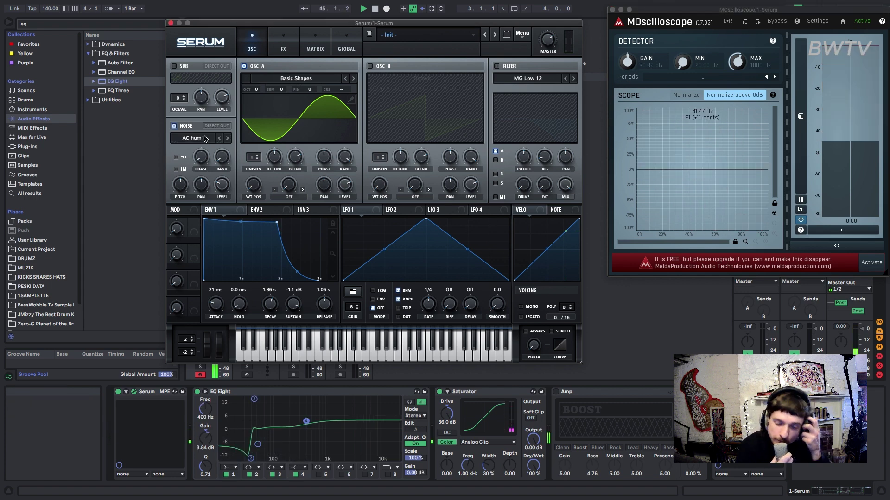
pyautogui.click(198, 139)
pyautogui.moveTo(200, 149)
pyautogui.click(271, 149)
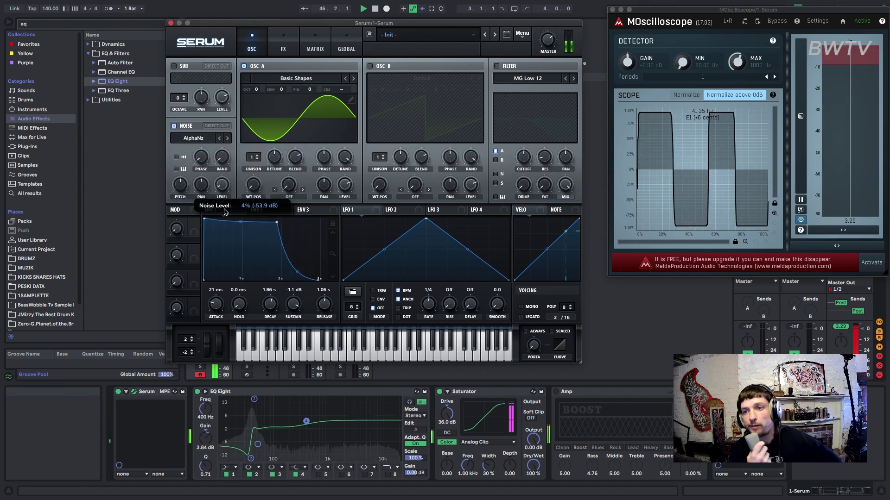
# - Reshape EQ Eight's curve with a -15 dB band at 100 Hz and shift the neighbouring mid boost lower in frequency and gain
pyautogui.moveTo(254, 400); pyautogui.dragTo(251, 455)
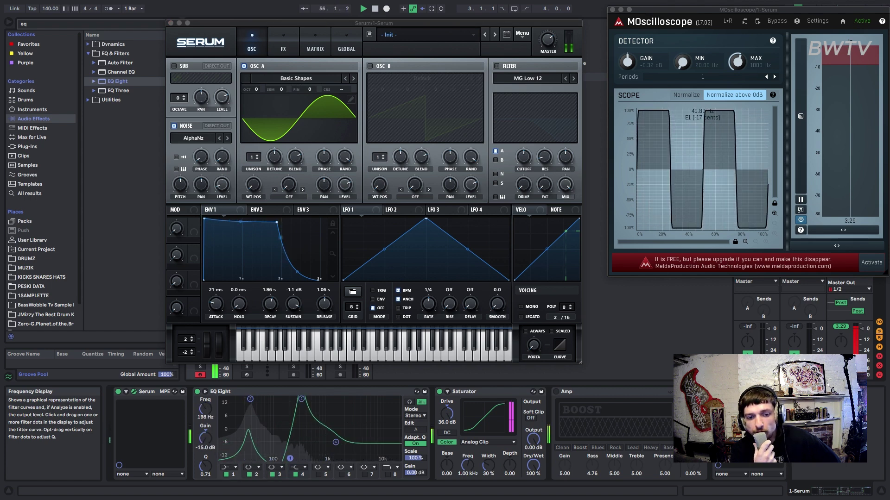
pyautogui.moveTo(290, 458)
pyautogui.mouseDown()
pyautogui.moveTo(371, 452)
pyautogui.moveTo(248, 455)
pyautogui.moveTo(274, 458)
pyautogui.mouseUp()
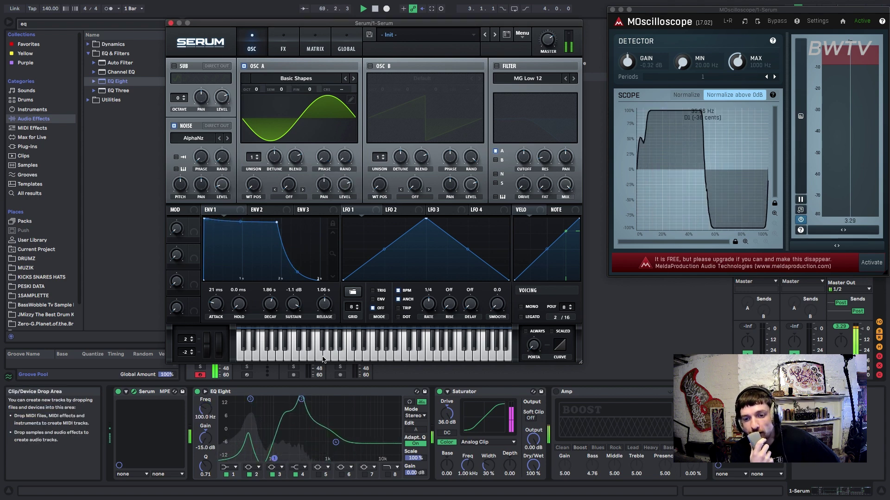
pyautogui.moveTo(301, 399); pyautogui.dragTo(278, 417)
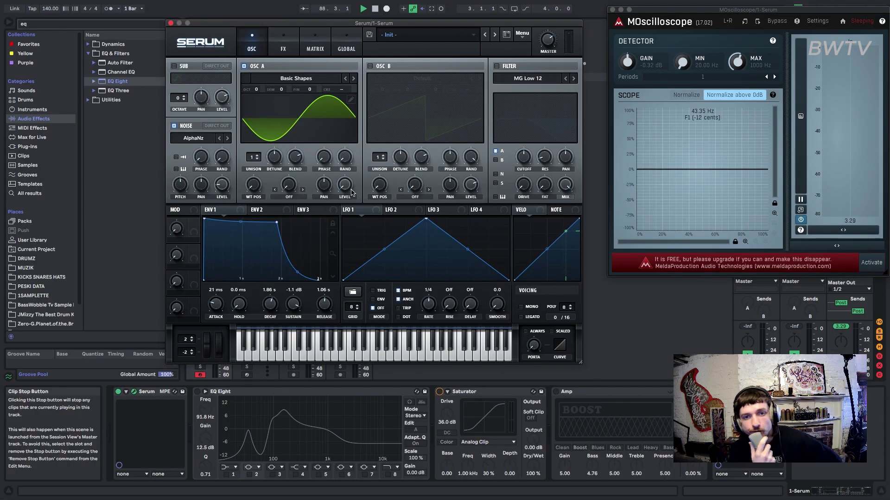
# - Map Env 1 to oscillator A's level and reshape the envelope to 0 ms attack, 2.50 s decay and -11.1 dB sustain
pyautogui.moveTo(206, 209); pyautogui.dragTo(280, 203)
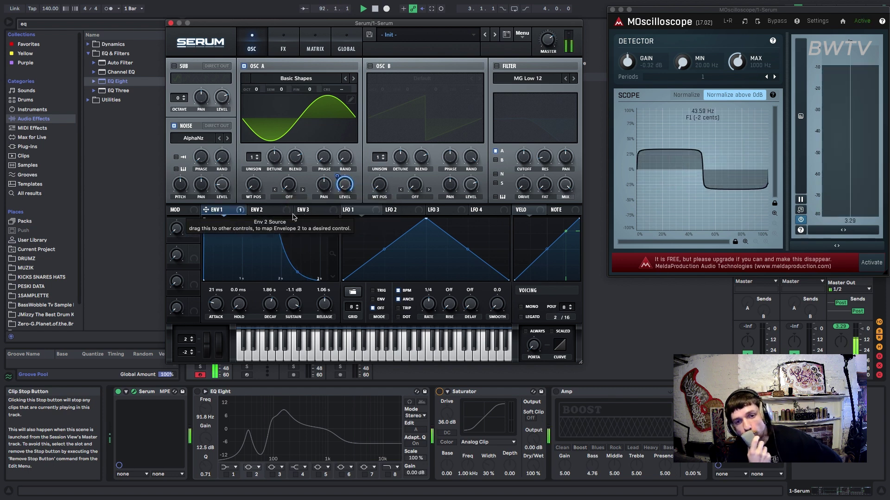
pyautogui.moveTo(204, 218); pyautogui.dragTo(267, 280)
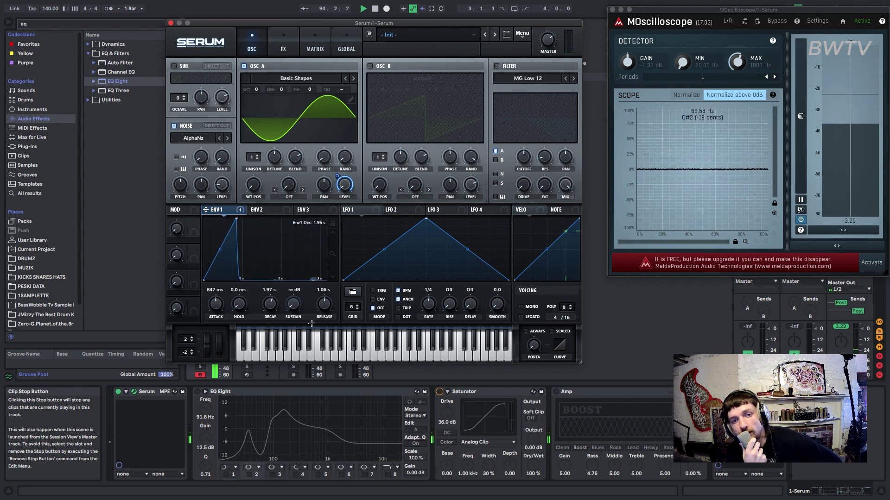
pyautogui.moveTo(236, 219); pyautogui.dragTo(227, 220)
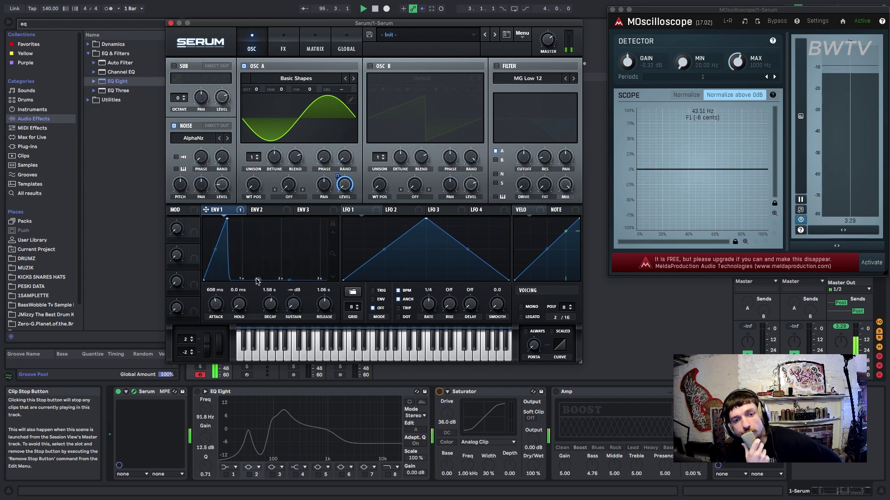
pyautogui.moveTo(259, 280); pyautogui.dragTo(275, 252)
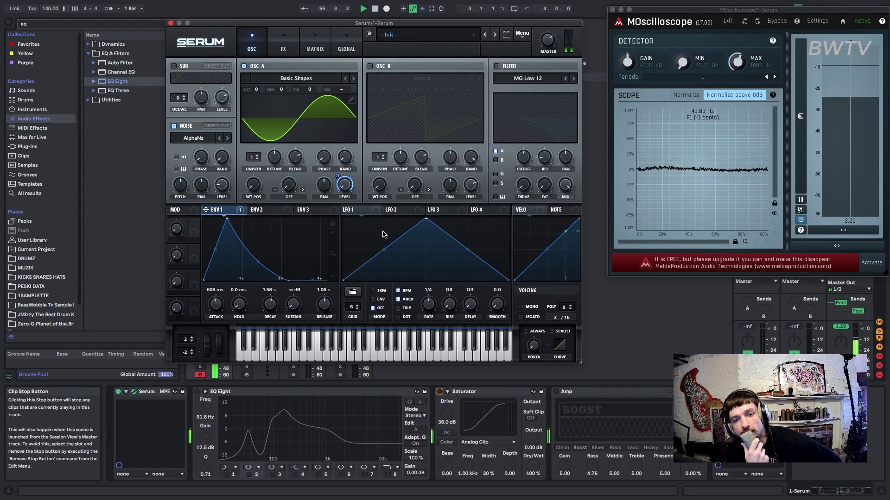
pyautogui.moveTo(226, 218); pyautogui.dragTo(221, 218)
# - Remove all modulators from oscillator A's level and assign LFO 1 to that level and the noise level instead
pyautogui.rightClick(345, 185)
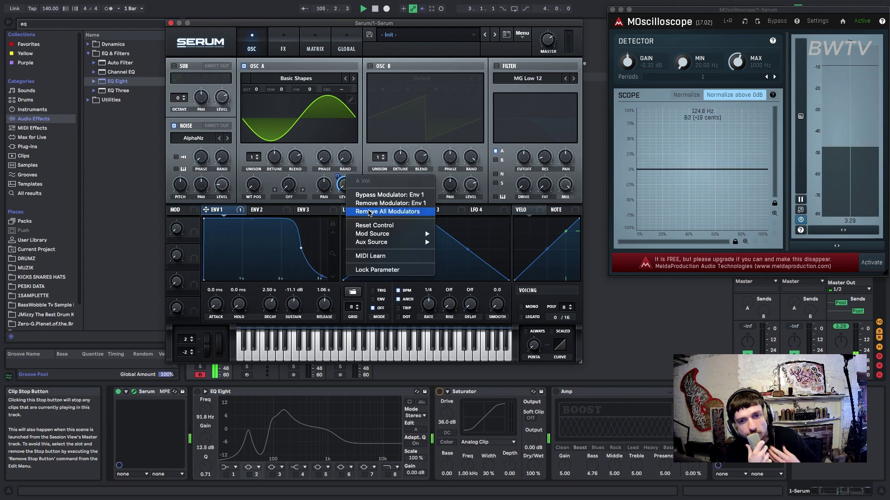
pyautogui.click(364, 210)
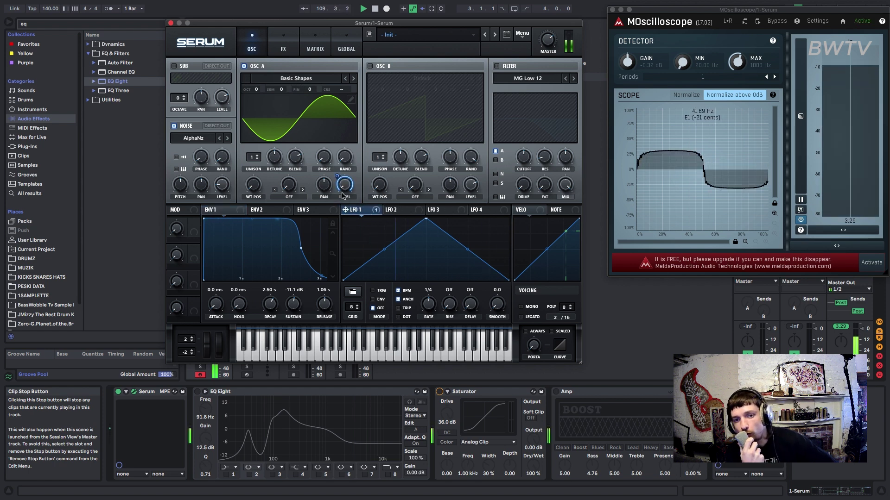
pyautogui.moveTo(359, 212); pyautogui.dragTo(214, 182)
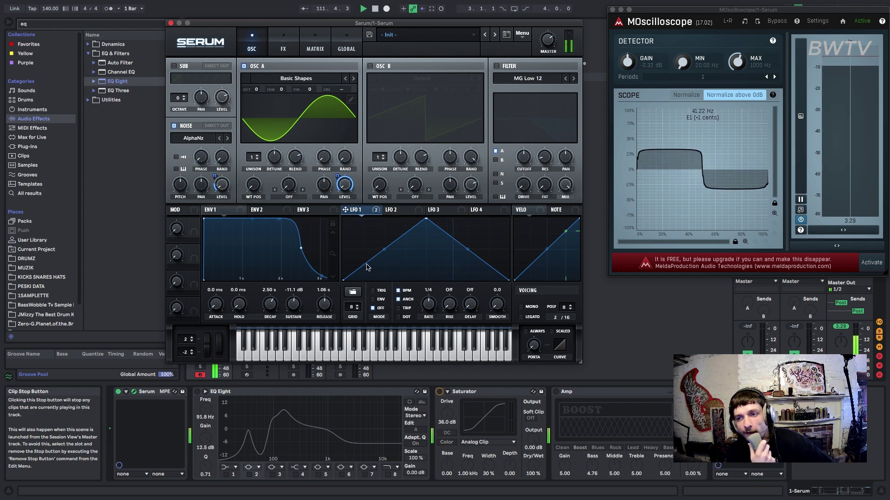
# - Set LFO 1 to TRIG mode at a 1/2 rate and shift its peak later in the cycle
pyautogui.click(379, 290)
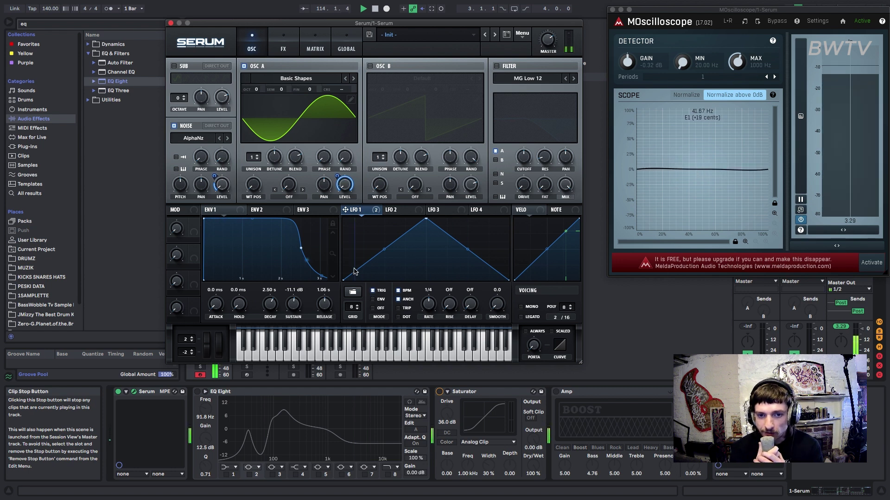
pyautogui.moveTo(426, 218); pyautogui.dragTo(460, 187)
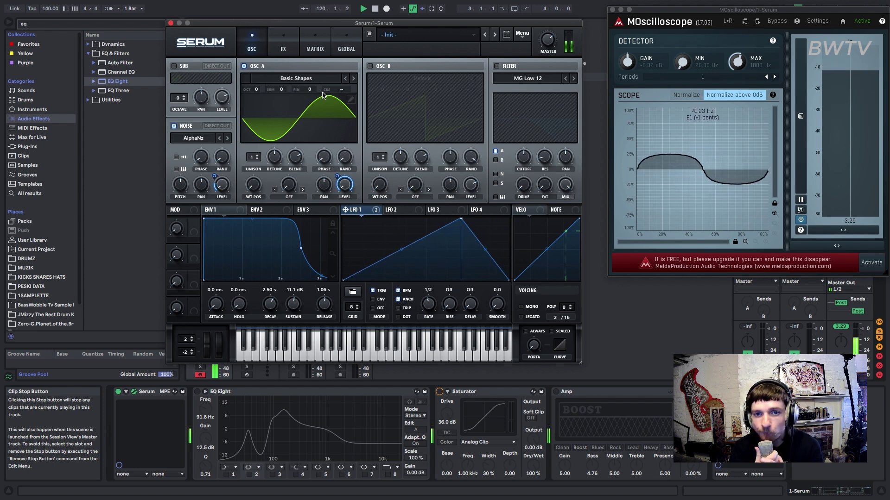
# - Route LFO 2 to Mast.Tun in the modulation matrix with a small positive amount
pyautogui.click(398, 209)
pyautogui.click(283, 46)
pyautogui.click(314, 48)
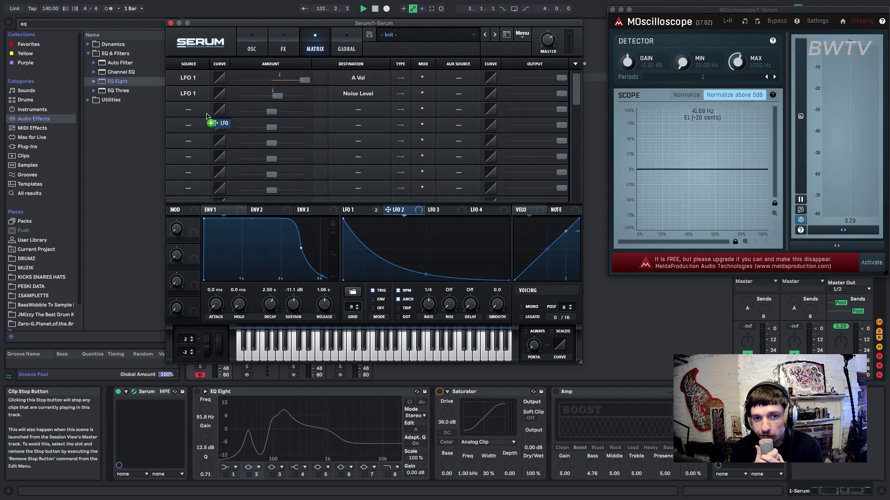
pyautogui.click(333, 109)
pyautogui.moveTo(364, 178)
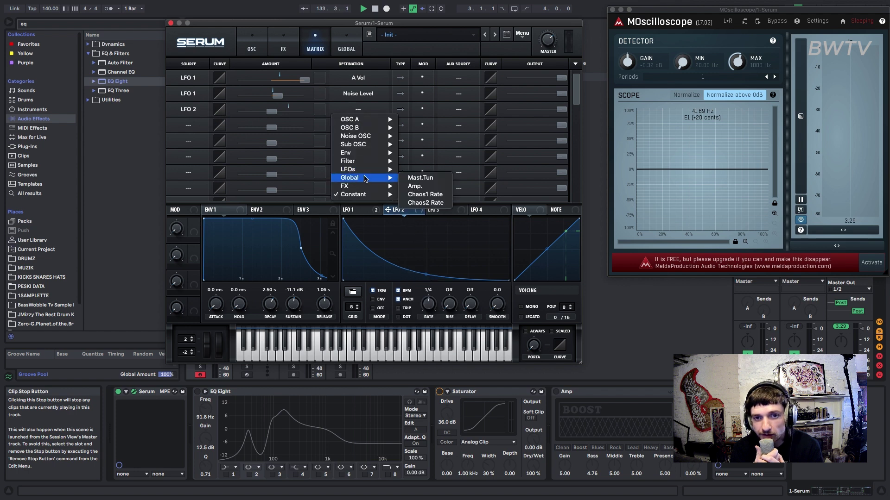
pyautogui.click(408, 178)
pyautogui.moveTo(275, 112); pyautogui.dragTo(281, 112)
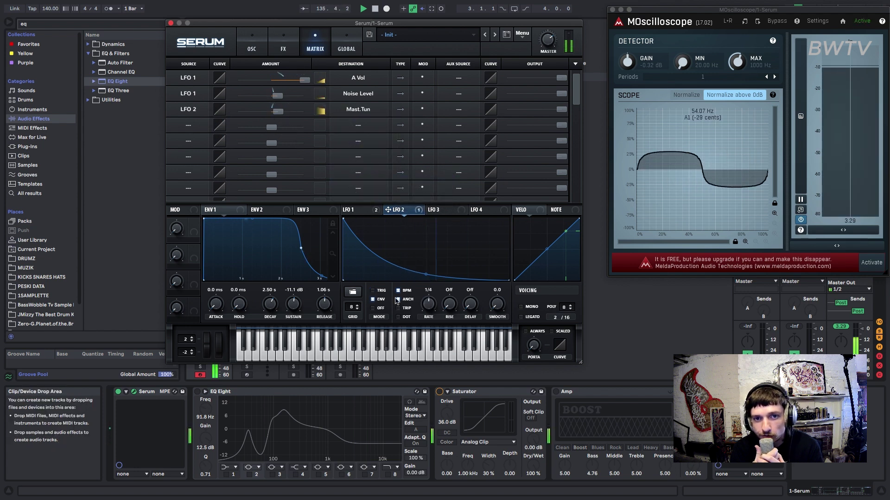
# - Add points to LFO 2's curve for a steep initial drop with a long low tail, and set its rate to bar
pyautogui.moveTo(426, 277); pyautogui.dragTo(421, 265)
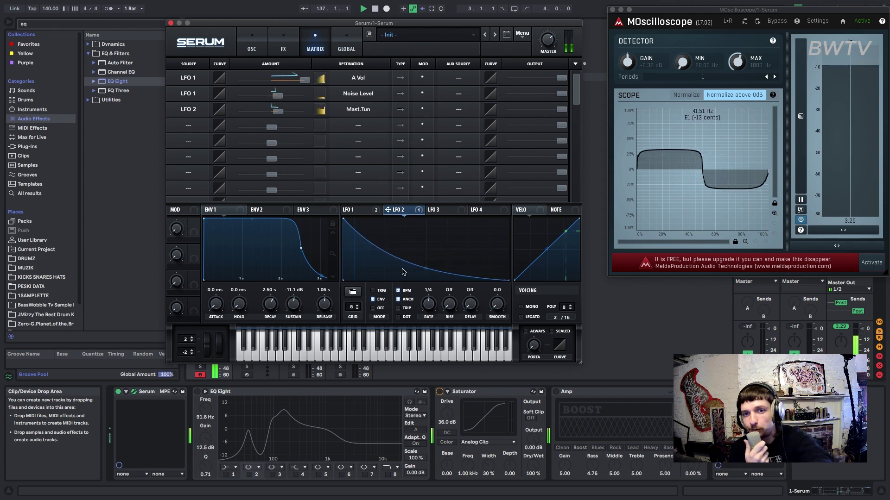
pyautogui.doubleClick(347, 247)
pyautogui.doubleClick(377, 275)
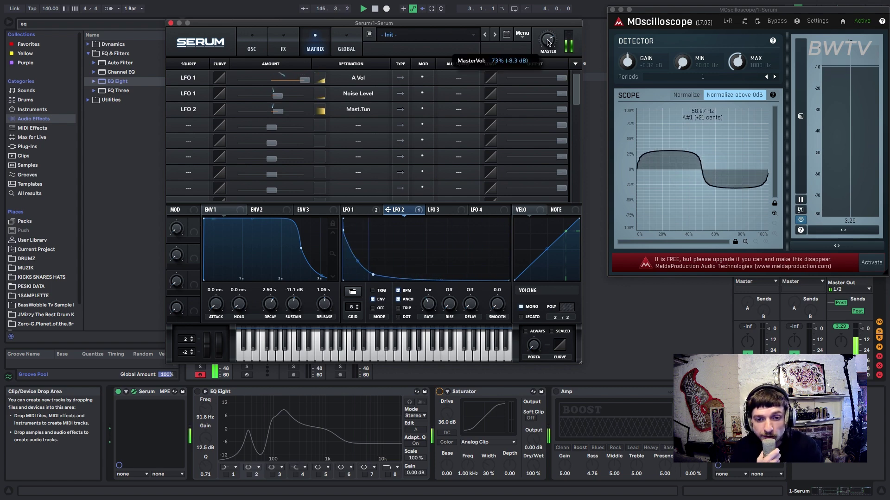
# - Return to the oscillator view and set LFO 1's rate to bar
pyautogui.click(246, 46)
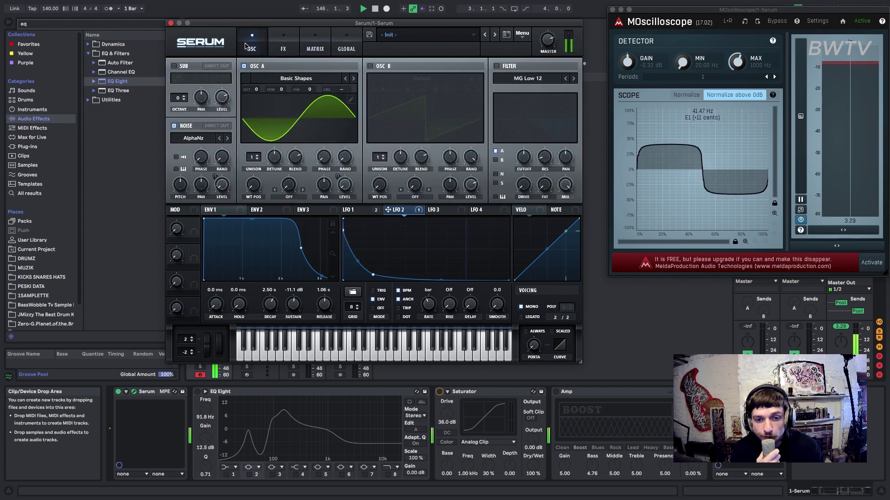
pyautogui.click(374, 212)
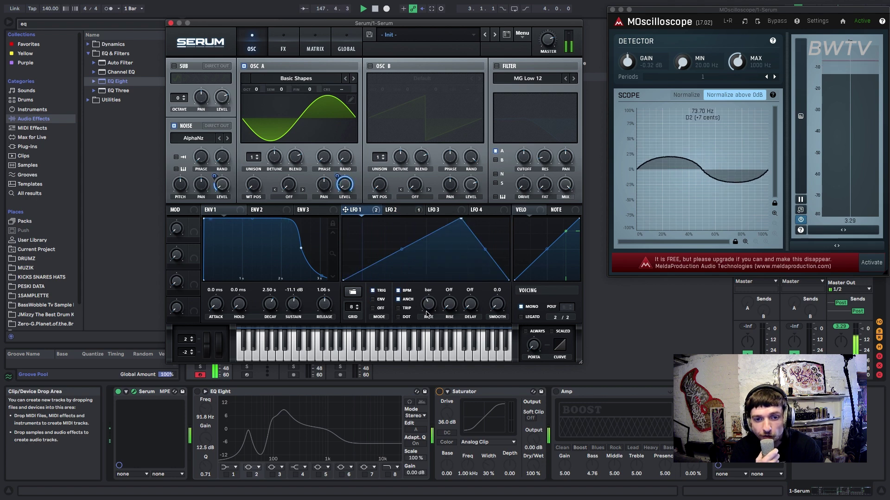
# - Enable the Compressor, Reverb and Hyper/Dimension effects, and set the Hyper mix to about 23%
pyautogui.click(280, 51)
pyautogui.click(196, 151)
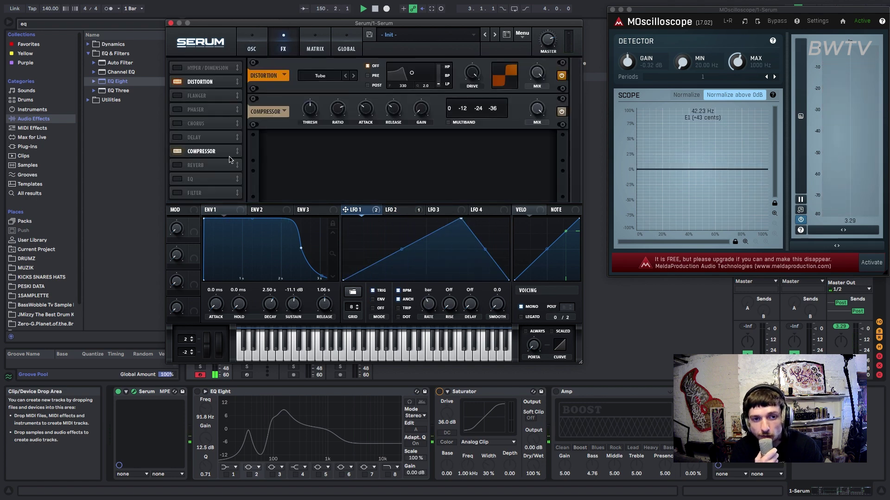
pyautogui.click(217, 165)
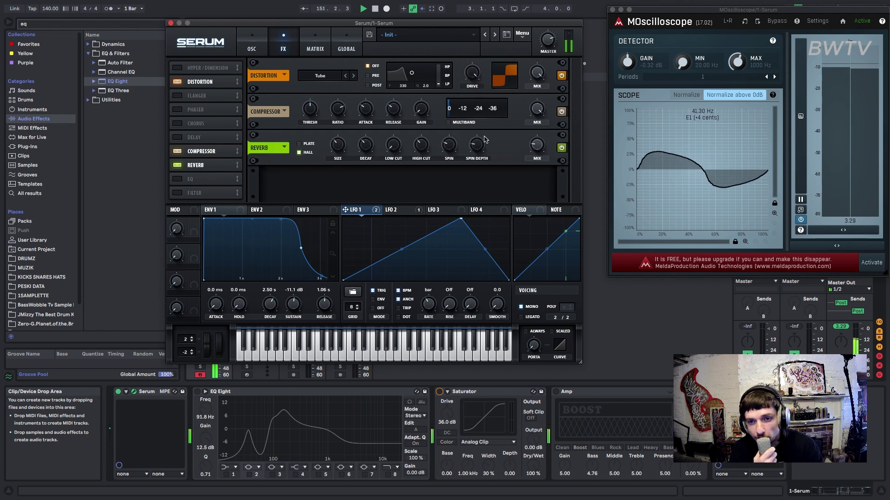
pyautogui.click(201, 69)
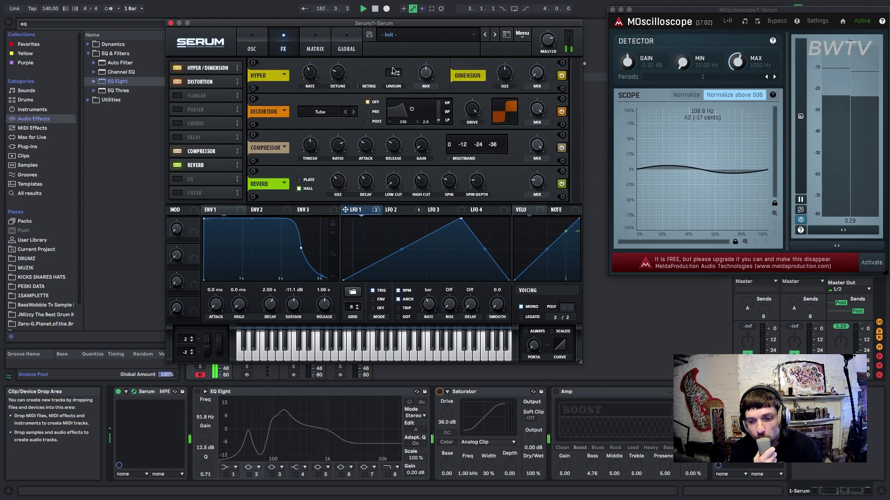
pyautogui.moveTo(424, 74); pyautogui.dragTo(417, 106)
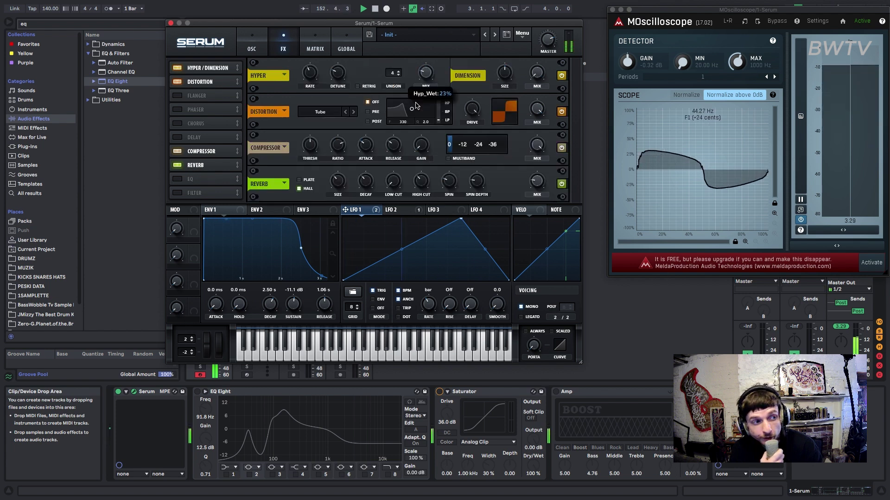
# - Enable oscillator B and assign LFO 4 to its level
pyautogui.click(253, 45)
pyautogui.click(370, 65)
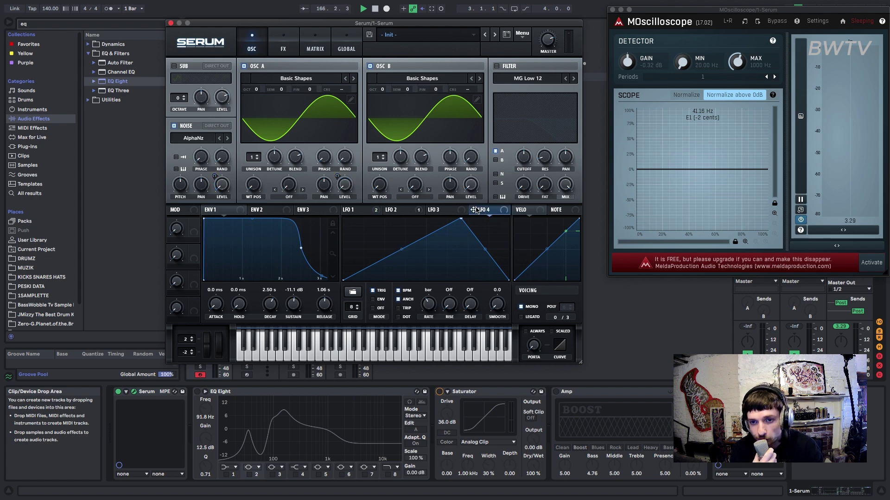
pyautogui.moveTo(474, 210); pyautogui.dragTo(470, 185)
# - Raise oscillator B's octave to +3 and reshape LFO 4 into two separate peaks, with the second one lower
pyautogui.moveTo(401, 252); pyautogui.dragTo(406, 270)
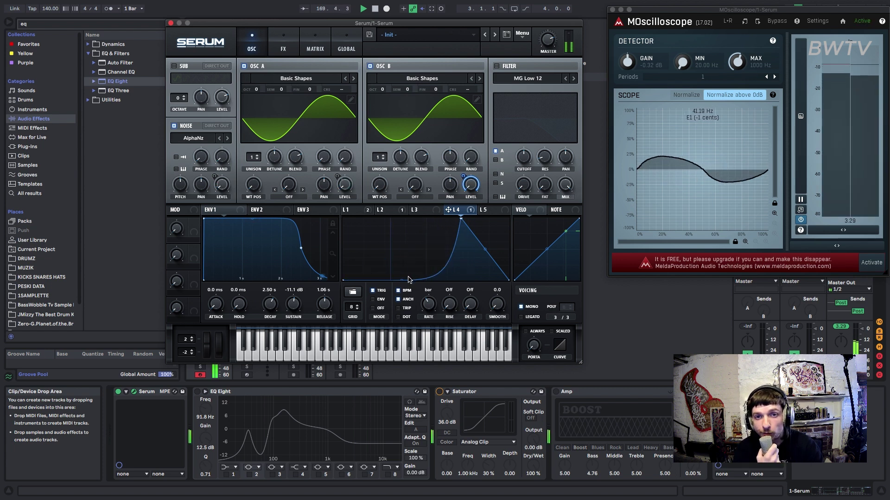
pyautogui.moveTo(383, 91); pyautogui.dragTo(385, 78)
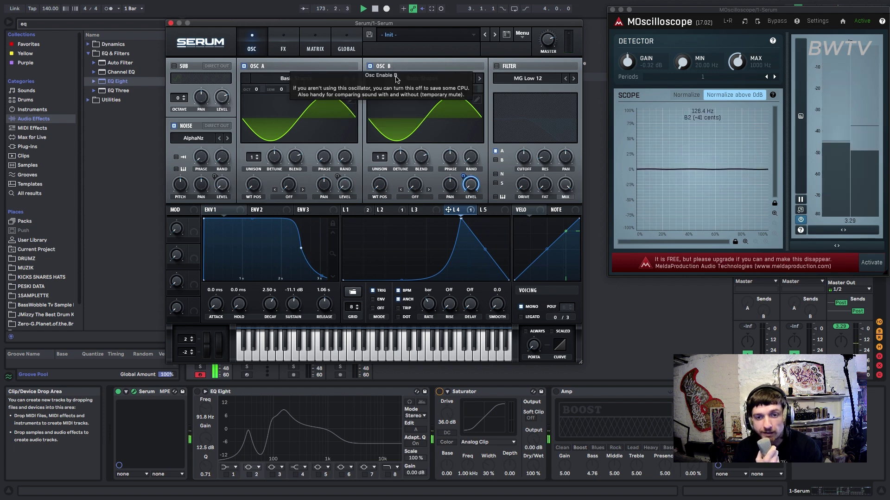
pyautogui.doubleClick(485, 279)
pyautogui.moveTo(461, 222)
pyautogui.mouseDown()
pyautogui.moveTo(425, 210)
pyautogui.moveTo(453, 232)
pyautogui.mouseUp()
pyautogui.doubleClick(435, 223)
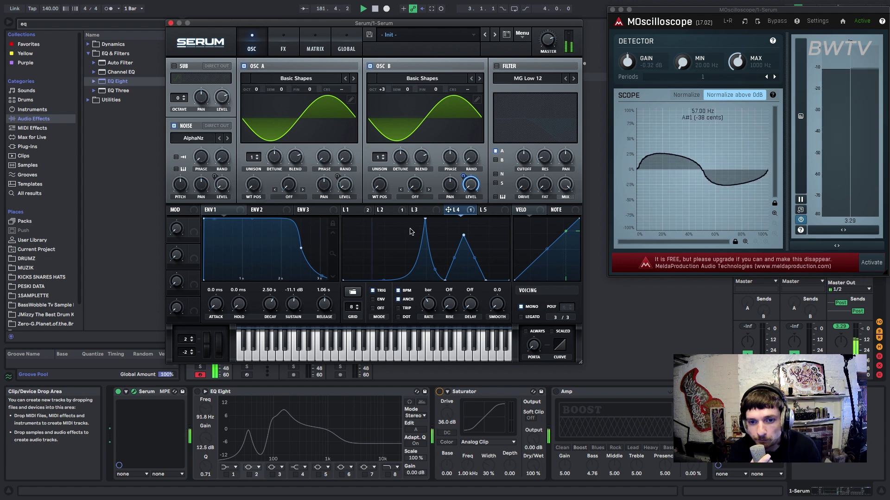
# - Enable the filter, modulate its cutoff and drive with LFO 4, route all sound sources through it, and set the cutoff to about 1281 Hz
pyautogui.click(497, 66)
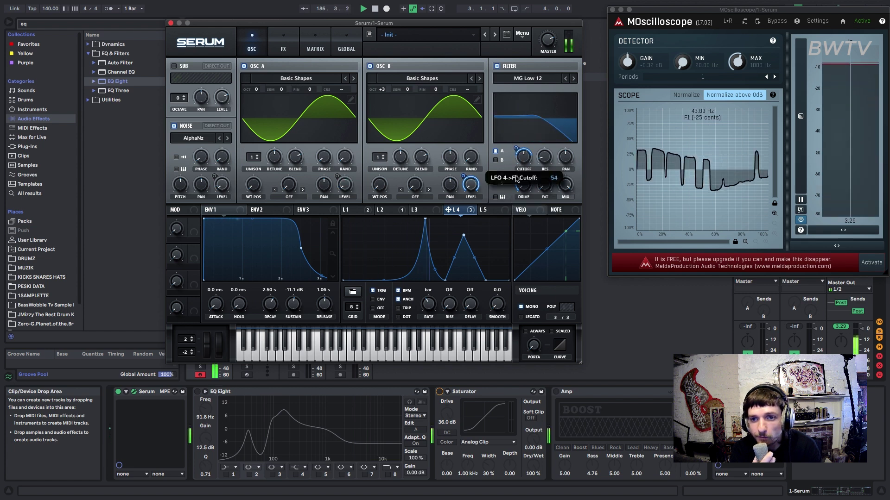
pyautogui.click(502, 182)
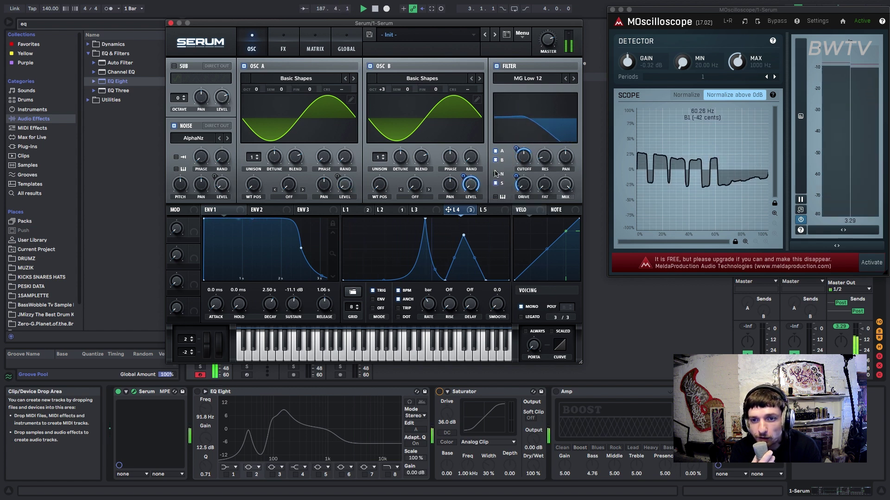
pyautogui.moveTo(525, 154)
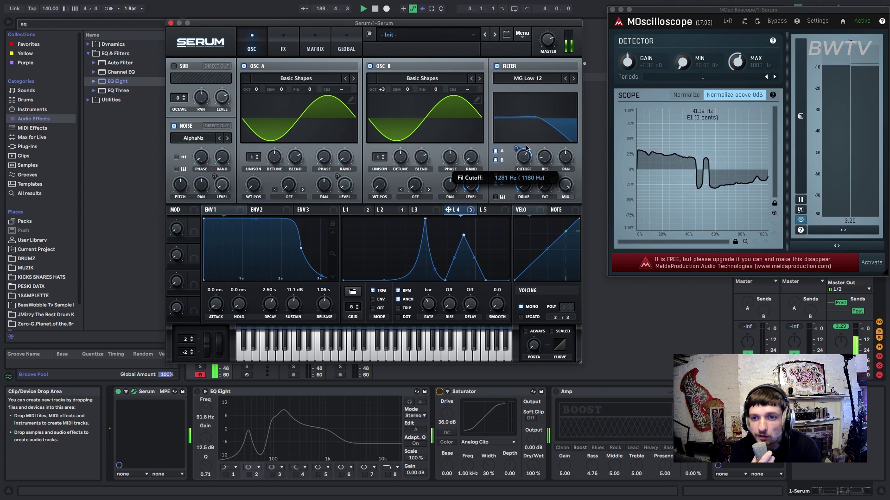
# - Place the EQ effect directly ahead of Distortion, boost its upper band, and set that band's frequency to about 424 Hz
pyautogui.click(283, 42)
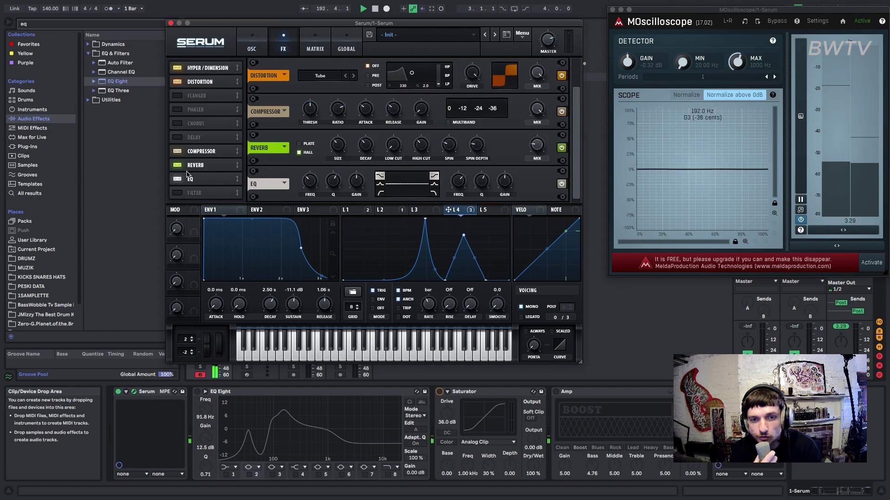
pyautogui.moveTo(196, 180); pyautogui.dragTo(181, 88)
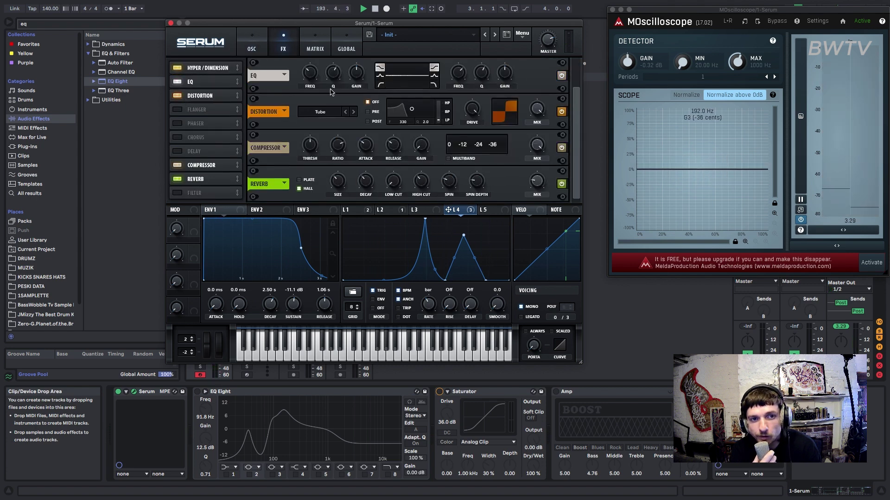
pyautogui.moveTo(505, 74); pyautogui.dragTo(507, 58)
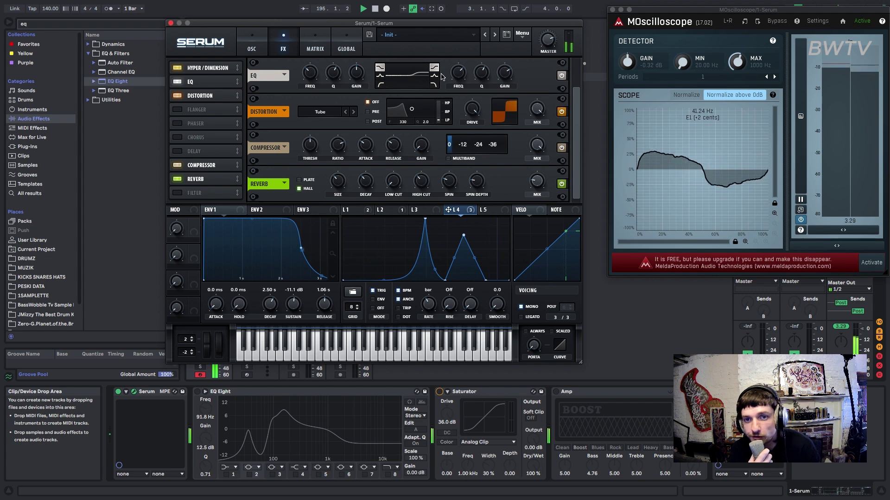
pyautogui.moveTo(457, 74); pyautogui.dragTo(450, 95)
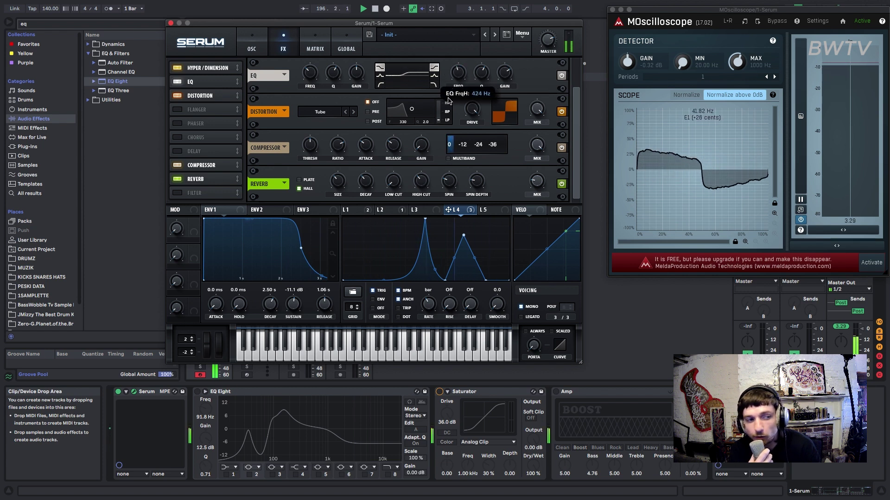
pyautogui.moveTo(505, 73); pyautogui.dragTo(509, 67)
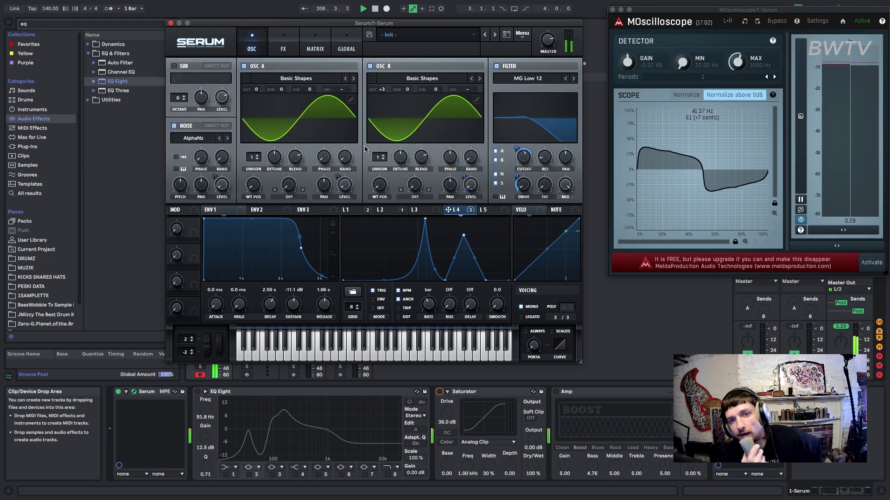
# - Set oscillator A's warp to FM (From B) with LFO 4 modulation, and set LFO 4's amount on oscillator B's level to 39
pyautogui.click(288, 197)
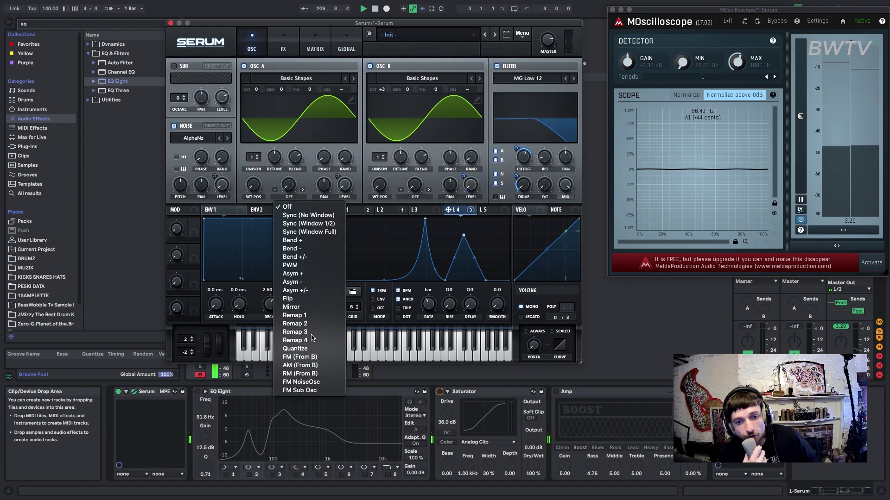
pyautogui.click(296, 356)
pyautogui.moveTo(284, 187); pyautogui.dragTo(284, 144)
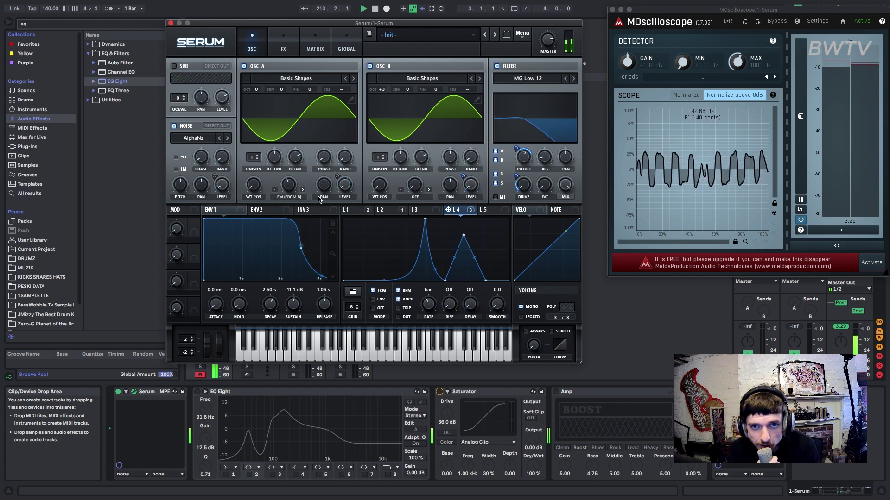
pyautogui.moveTo(456, 213); pyautogui.dragTo(287, 171)
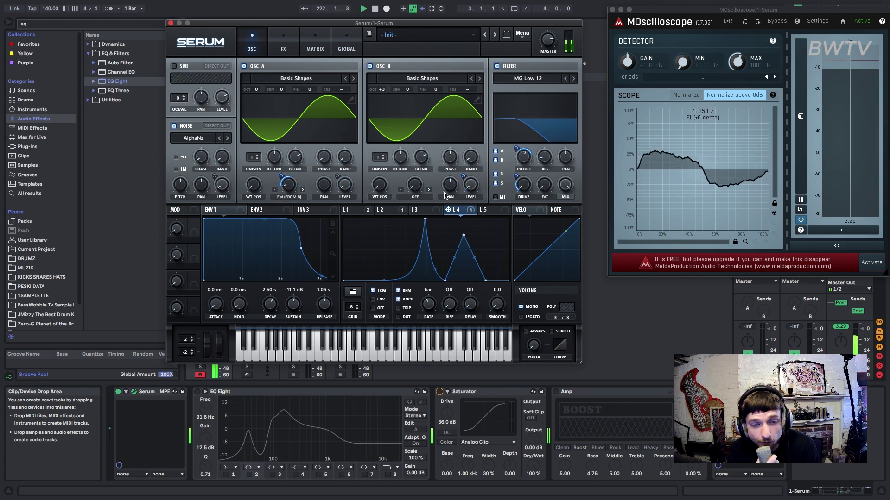
pyautogui.moveTo(465, 174)
pyautogui.moveTo(467, 176); pyautogui.dragTo(473, 150)
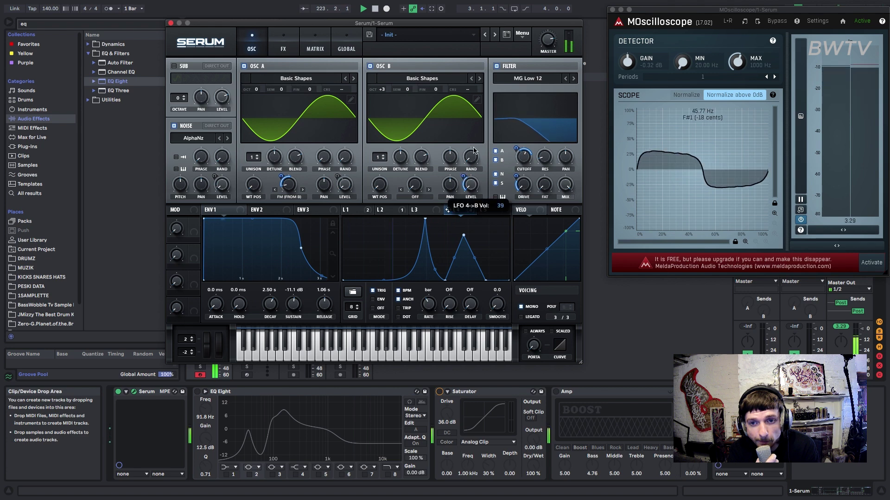
pyautogui.click(283, 46)
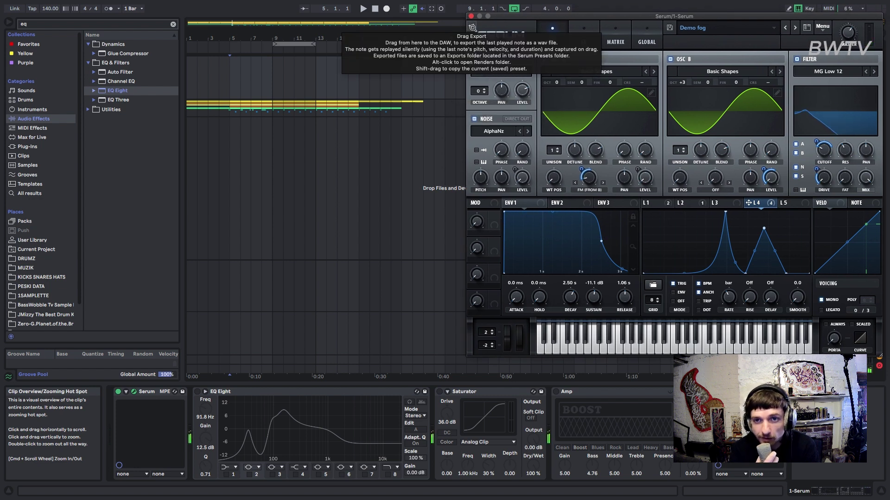
# - Export renders of the Demo fog patch's last played note as audio clips onto arrangement tracks below the drums
pyautogui.moveTo(206, 170); pyautogui.dragTo(190, 140)
pyautogui.click(752, 82)
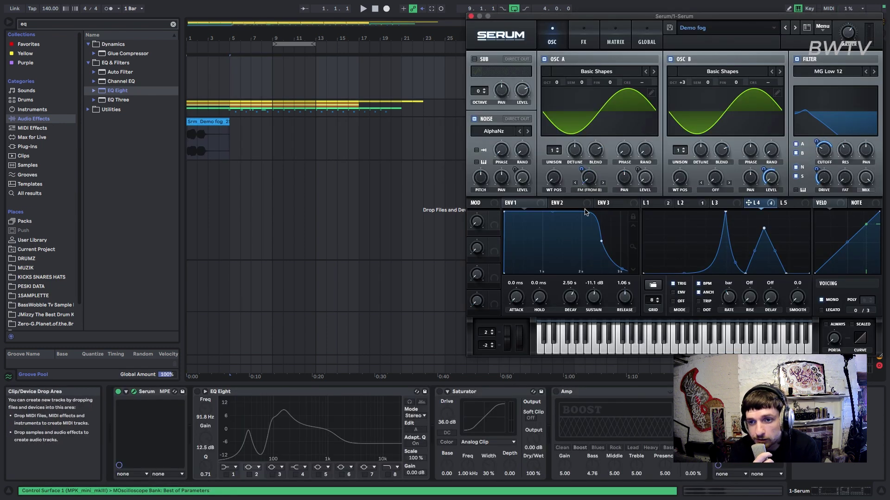
pyautogui.moveTo(819, 150)
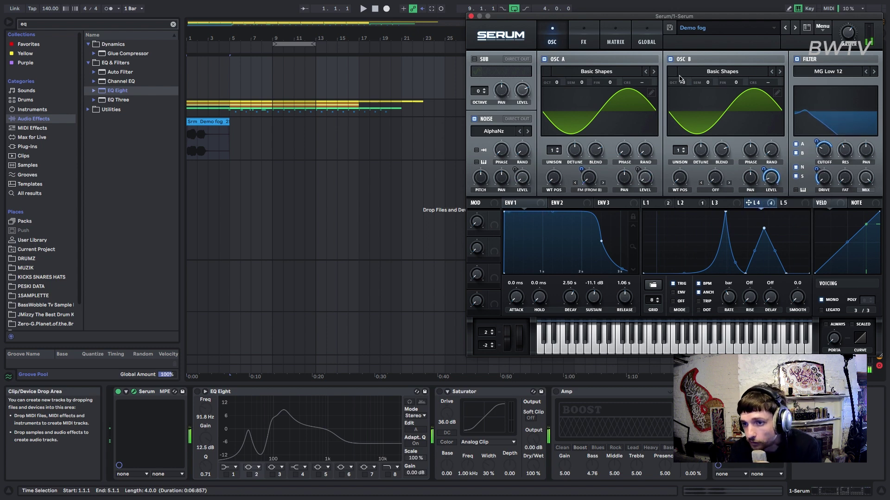
pyautogui.click(599, 47)
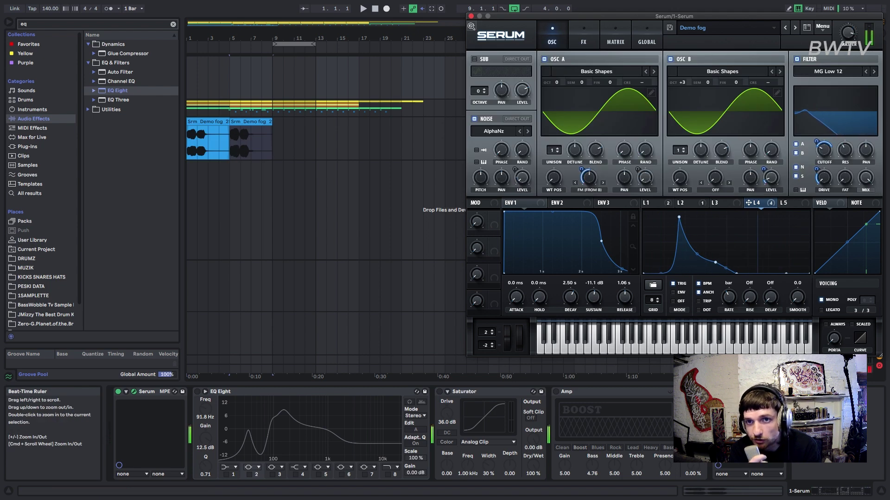
pyautogui.moveTo(472, 26); pyautogui.dragTo(224, 166)
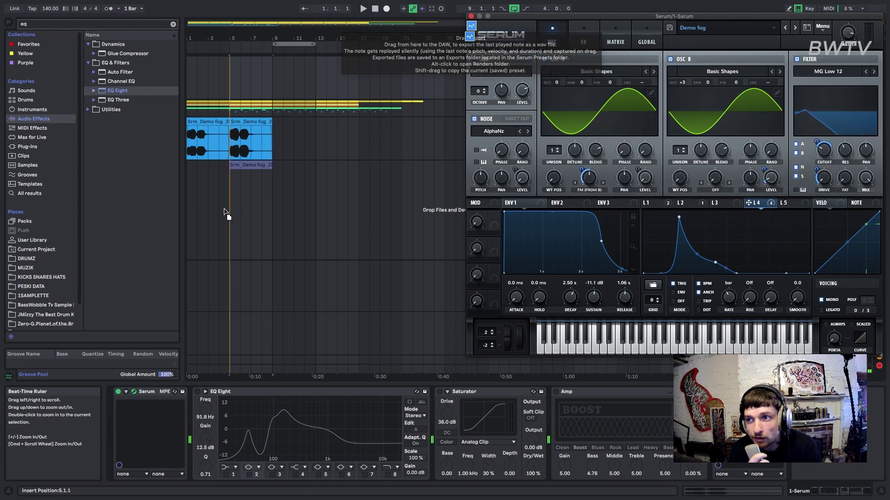
pyautogui.click(584, 42)
pyautogui.click(551, 38)
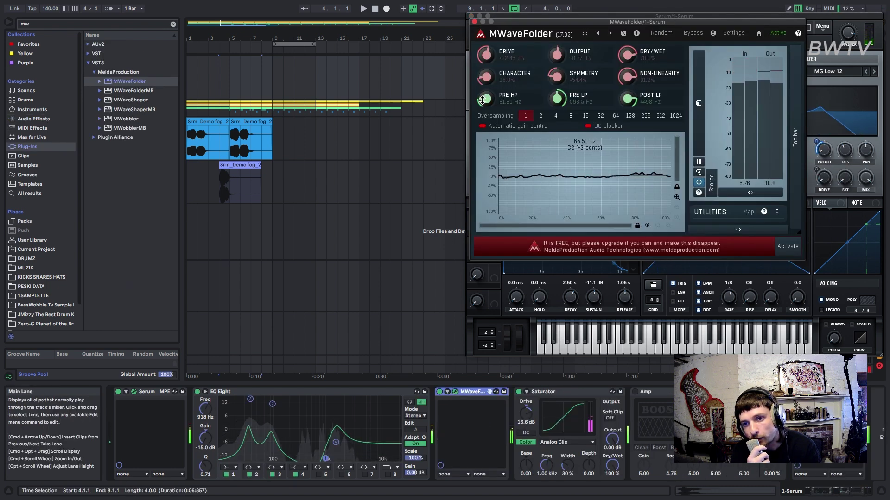
# - Sweep EQ Eight's boosted band to about 344 Hz and 14.8 dB while resampling the Serum track with MWaveFolder in the chain
pyautogui.moveTo(533, 22); pyautogui.dragTo(662, 216)
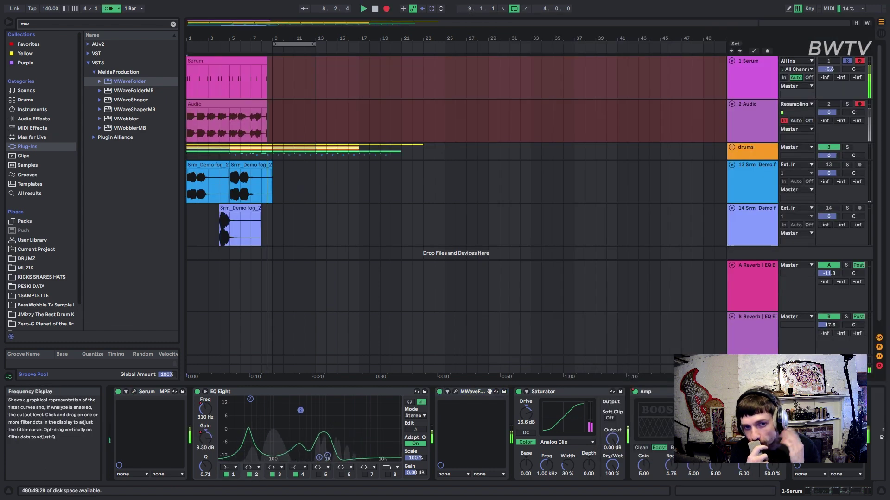
pyautogui.moveTo(302, 405); pyautogui.dragTo(299, 405)
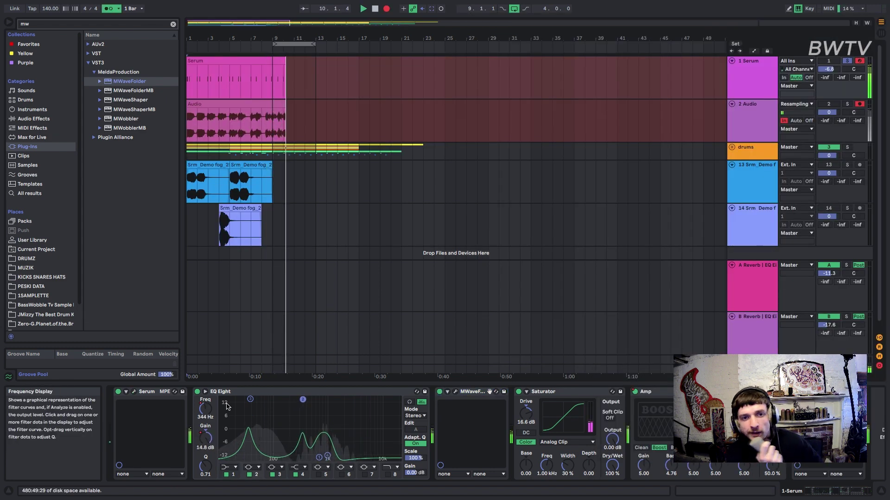
pyautogui.press('super+alt+p')
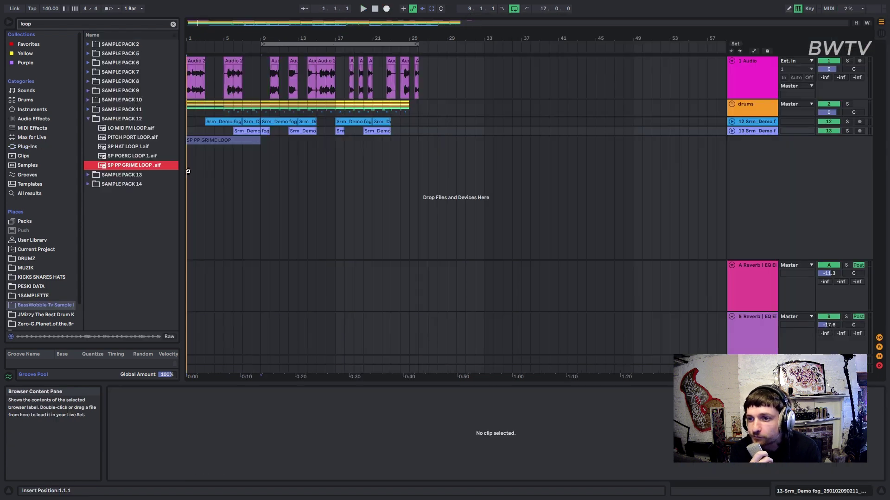
# - Add the SP PP GRIME LOOP sample on a new track at bar 1 and lower the track's volume to -8.0 dB
pyautogui.click(251, 142)
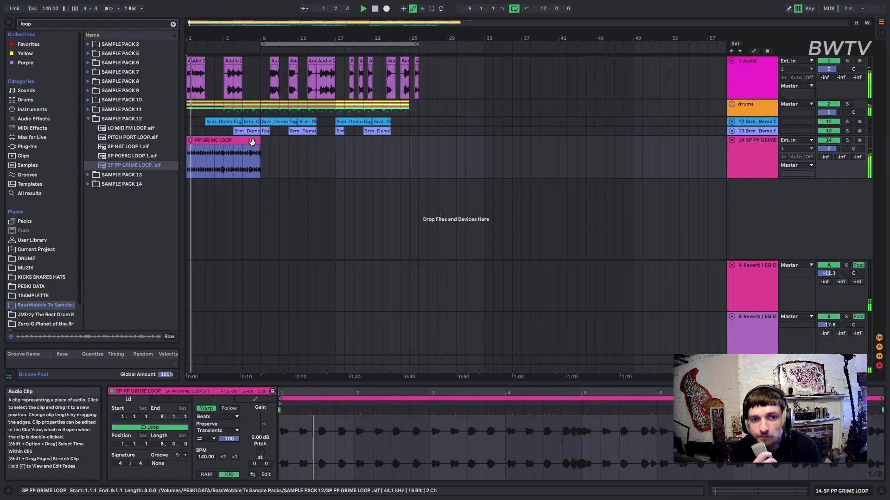
pyautogui.click(824, 158)
pyautogui.moveTo(841, 158); pyautogui.dragTo(824, 93)
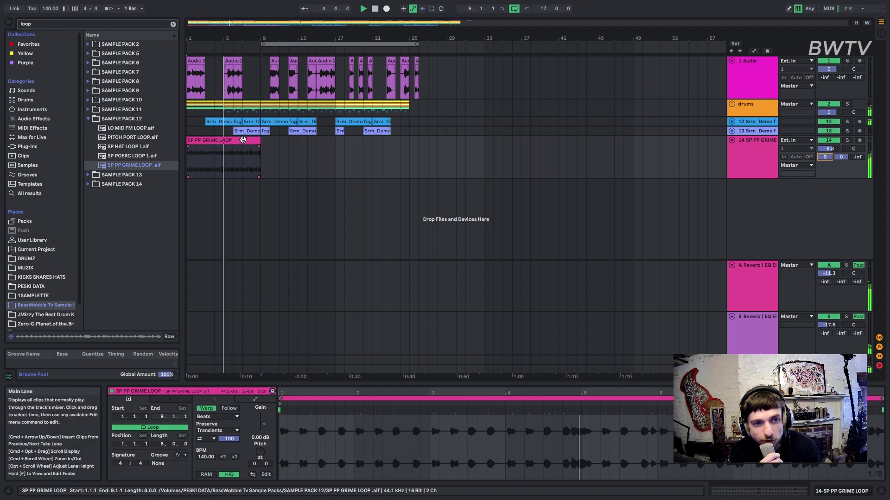
# - Duplicate the SP PP GRIME LOOP clip three times in a row and set its track volume to -10.1 dB
pyautogui.click(243, 140)
pyautogui.press('super+d')
pyautogui.press('super+d')
pyautogui.press('super+d')
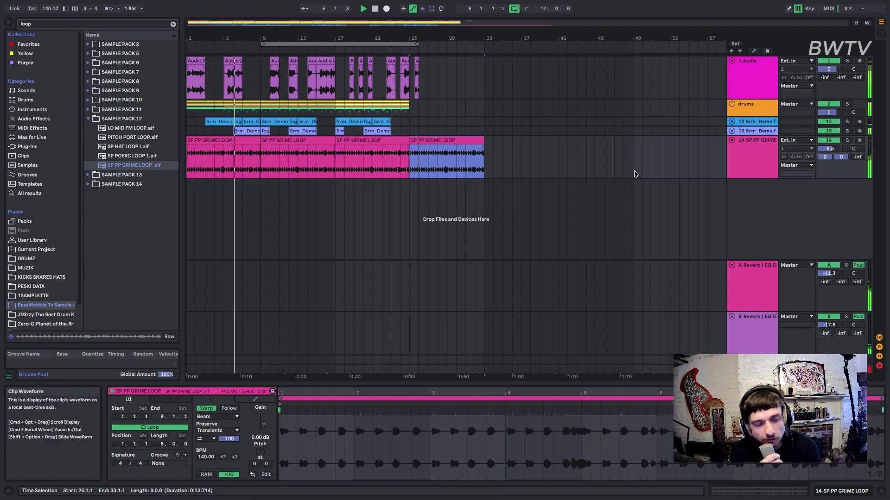
pyautogui.moveTo(829, 149); pyautogui.dragTo(829, 152)
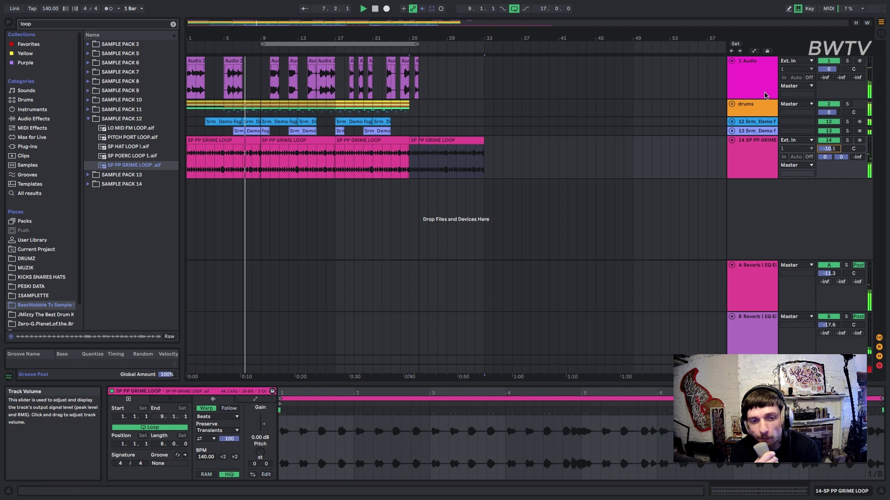
# - Search the browser's third-party plug-ins for "cli"
pyautogui.press('super+f')
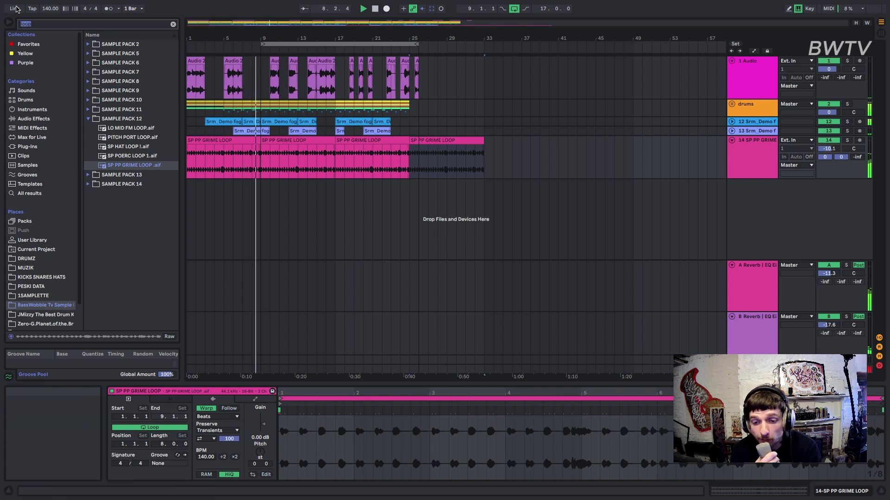
pyautogui.write('int')
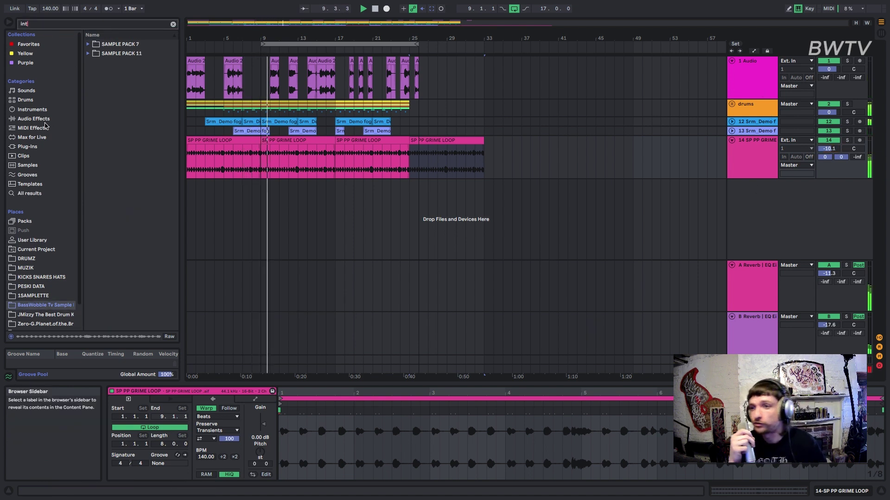
pyautogui.press('BackSpace')
pyautogui.press('BackSpace')
pyautogui.write('c')
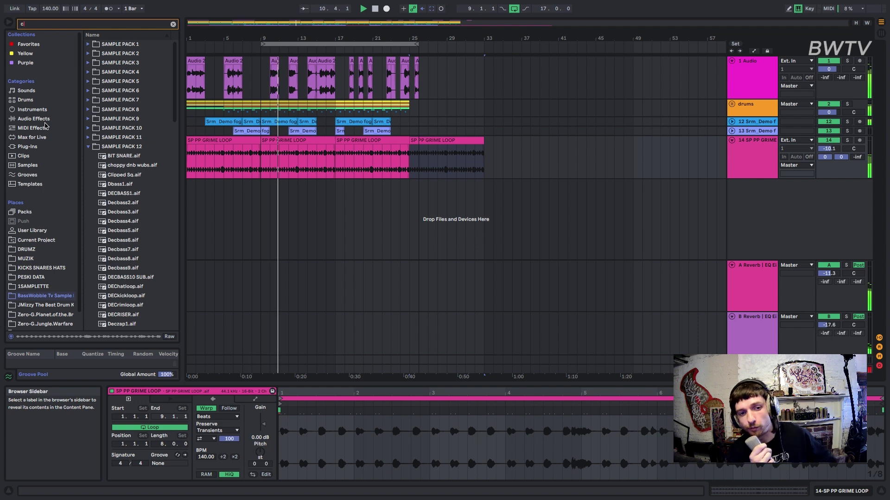
pyautogui.write('li')
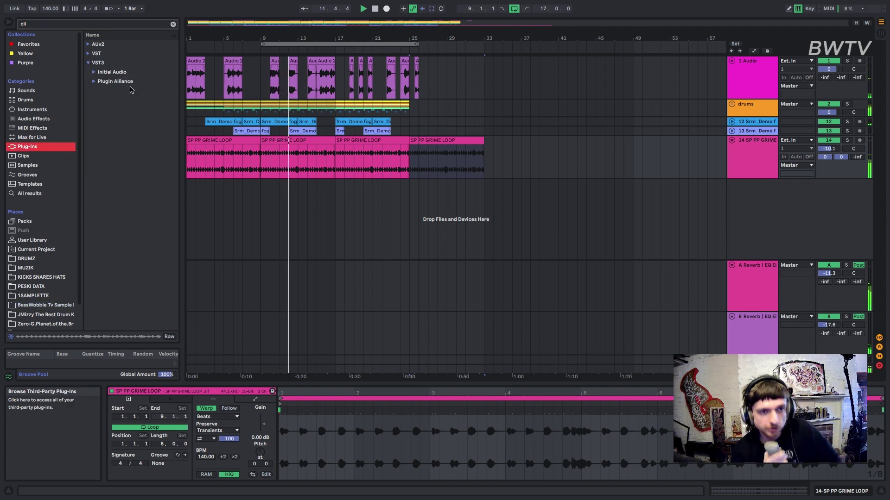